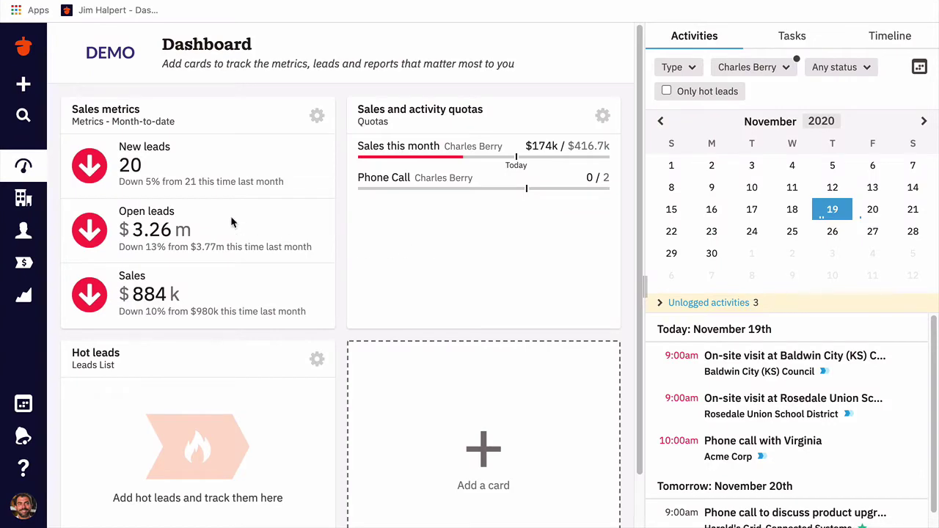
- Browse the company list and open the Dentotaxon company's contact person record
click(24, 203)
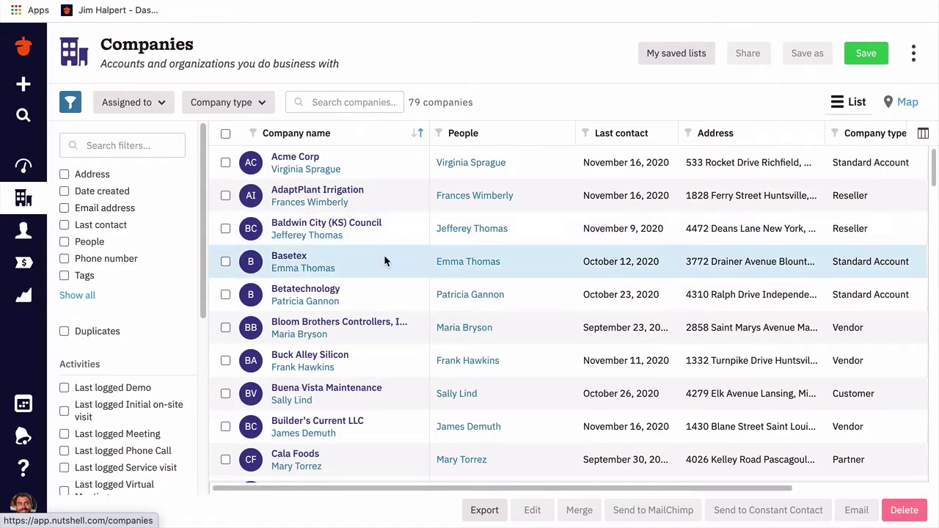
scroll(384, 256, down, 5)
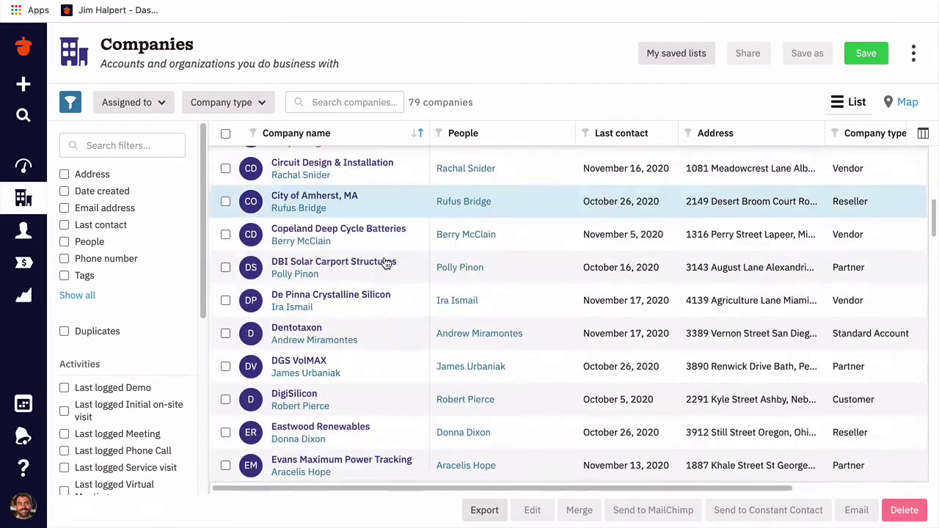
scroll(385, 262, down, 1)
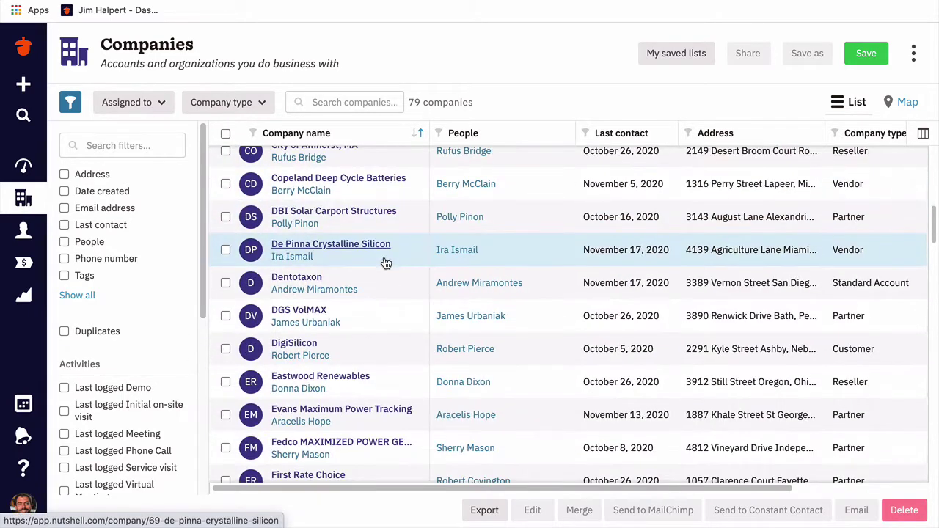
click(321, 282)
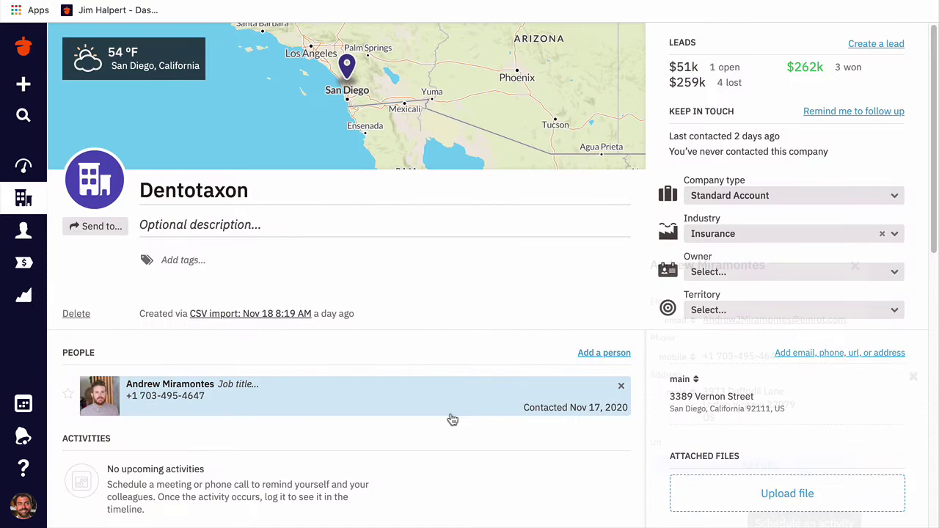
click(121, 394)
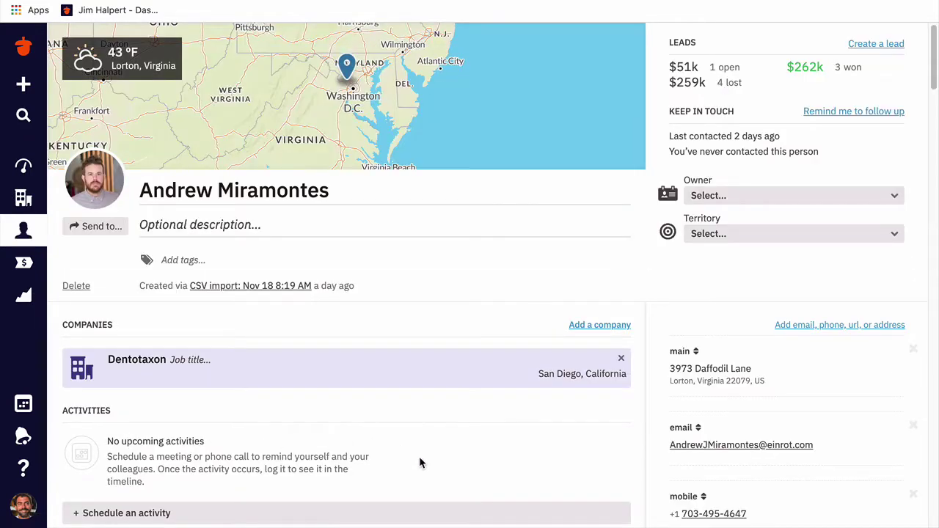
scroll(419, 458, down, 7)
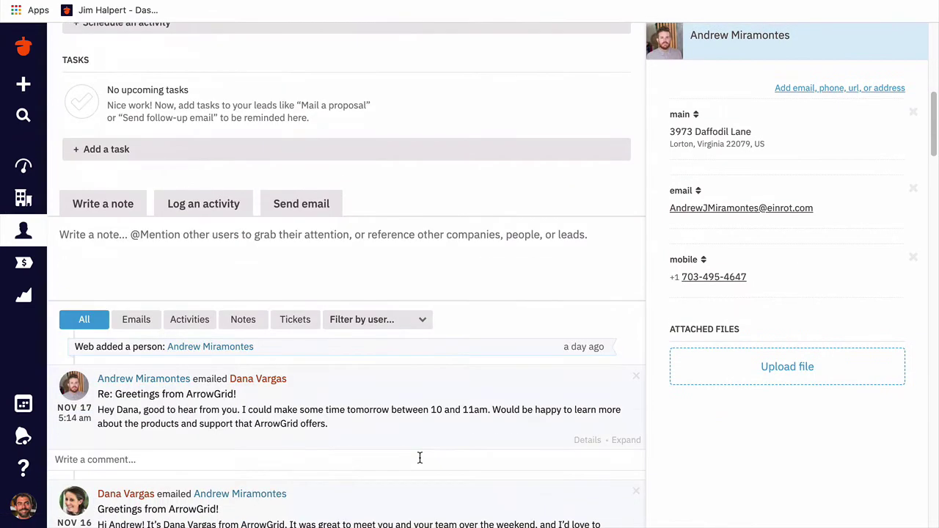
scroll(420, 457, down, 3)
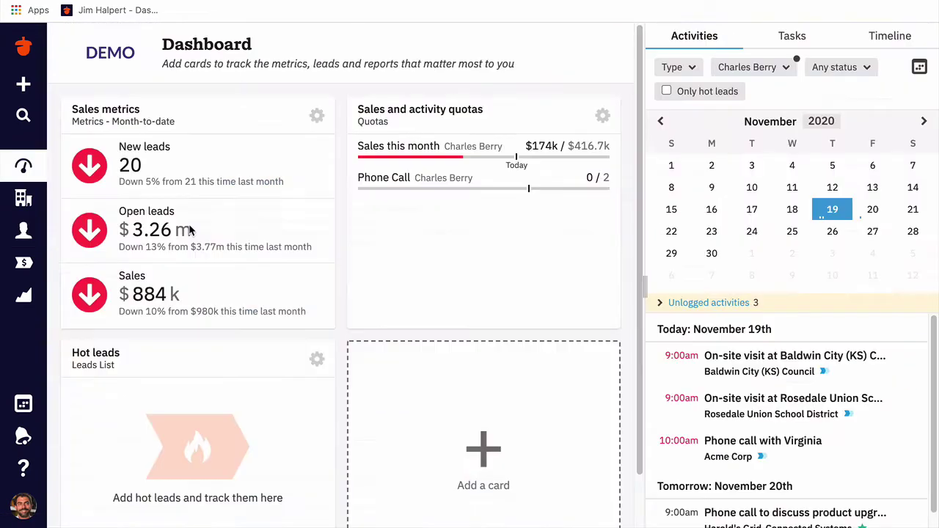
- Start a new person record with the contact's full name, work e-mail and address
click(23, 85)
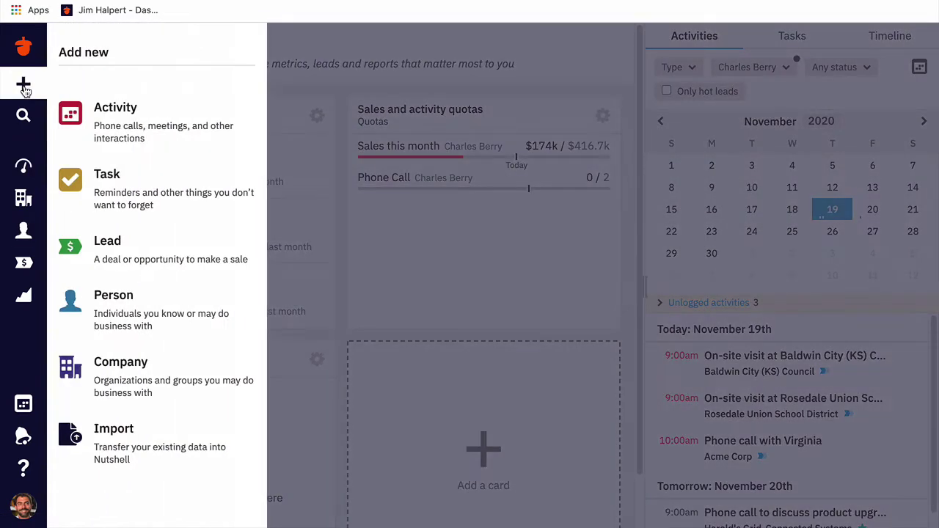
click(147, 297)
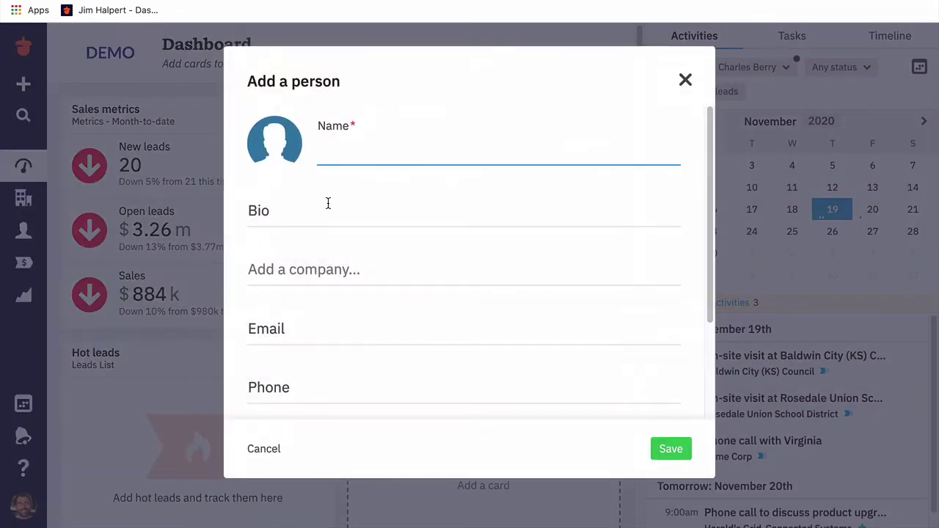
text(Dwight S)
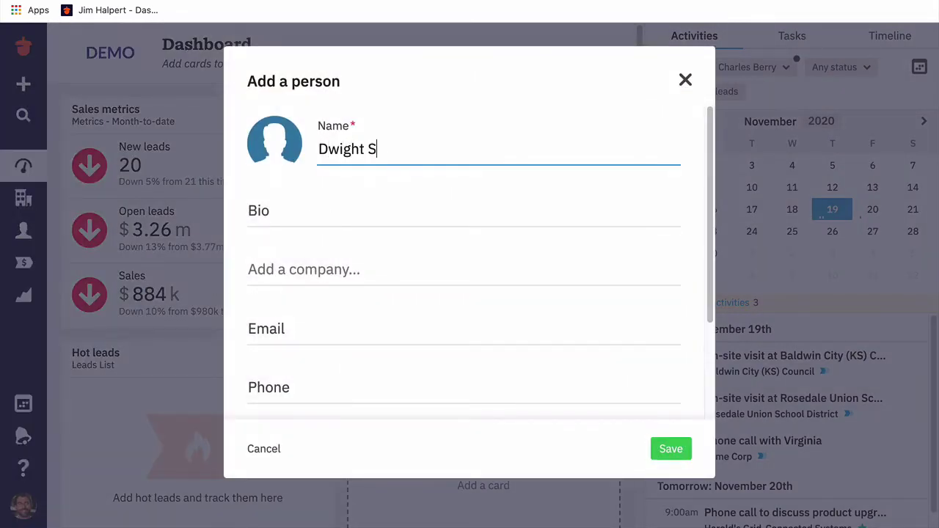
text(chrute)
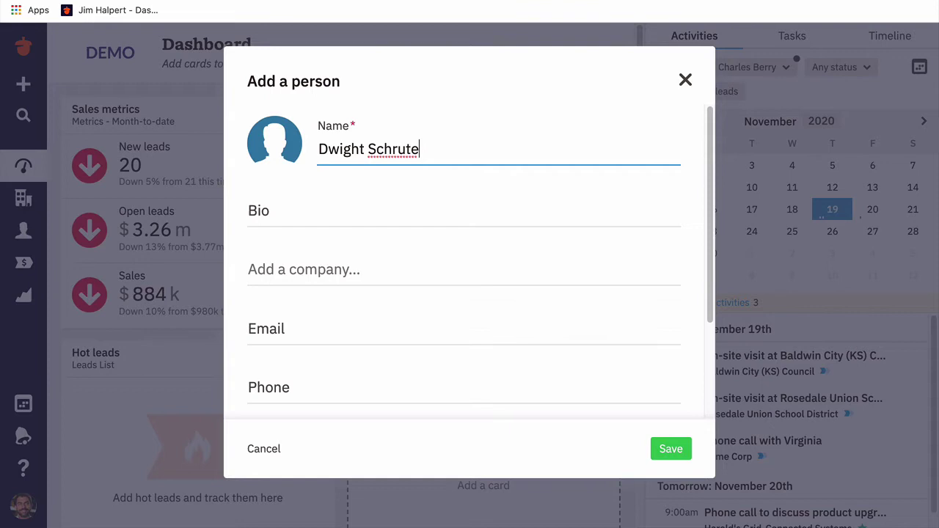
key(Tab)
key(Tab)
key(Tab)
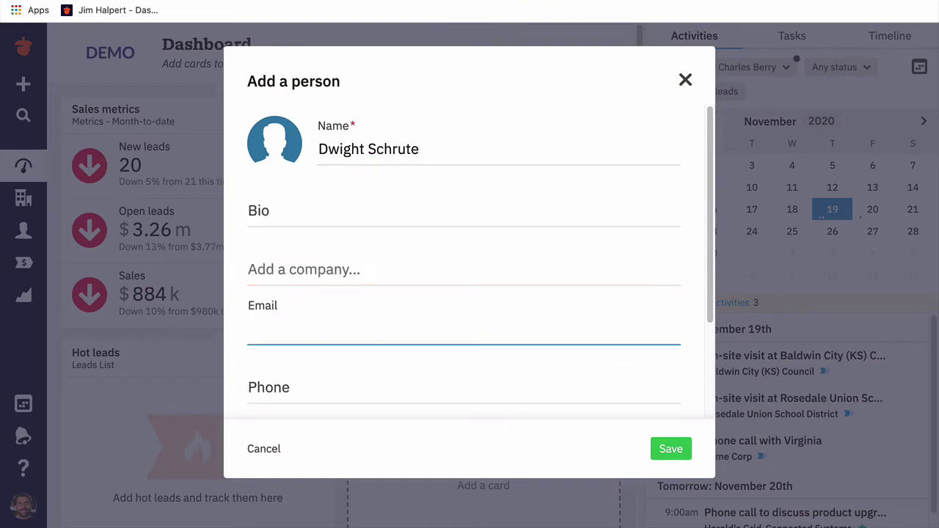
text(dwight@dund)
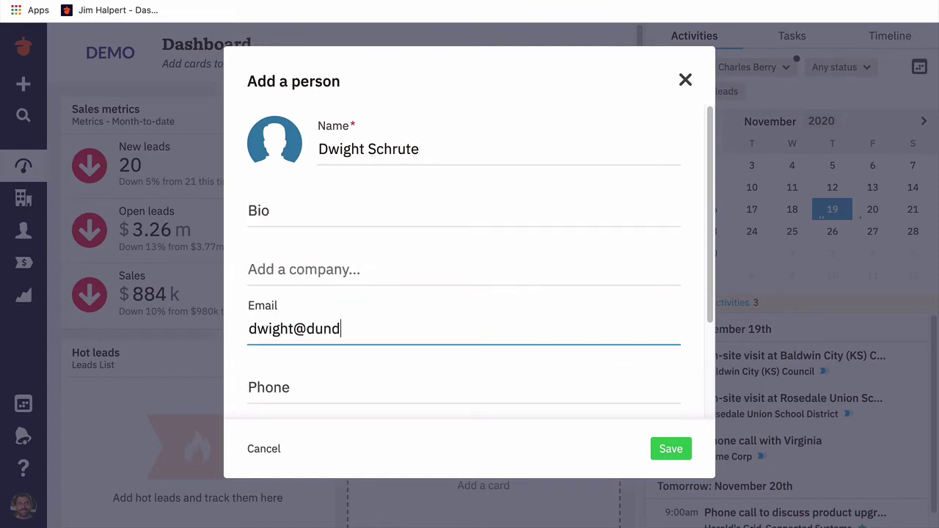
text(ermifflin.com)
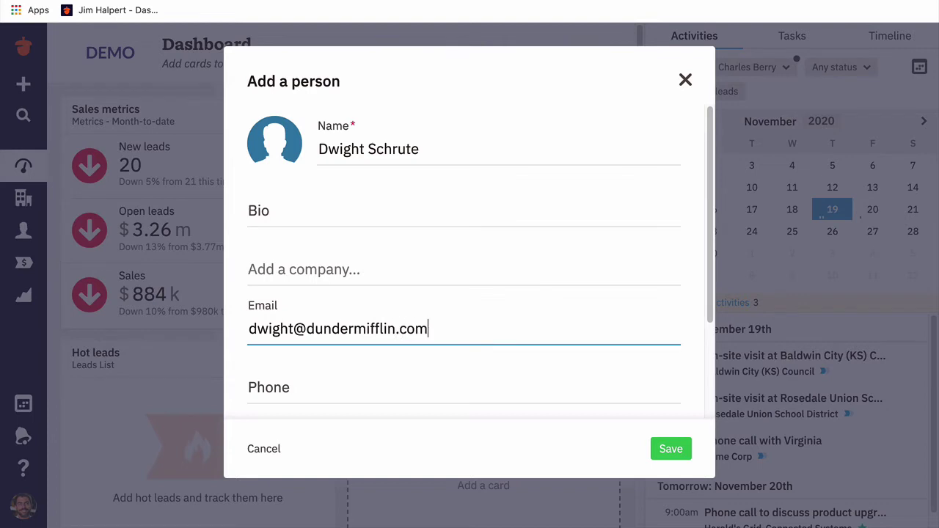
key(Tab)
key(Tab)
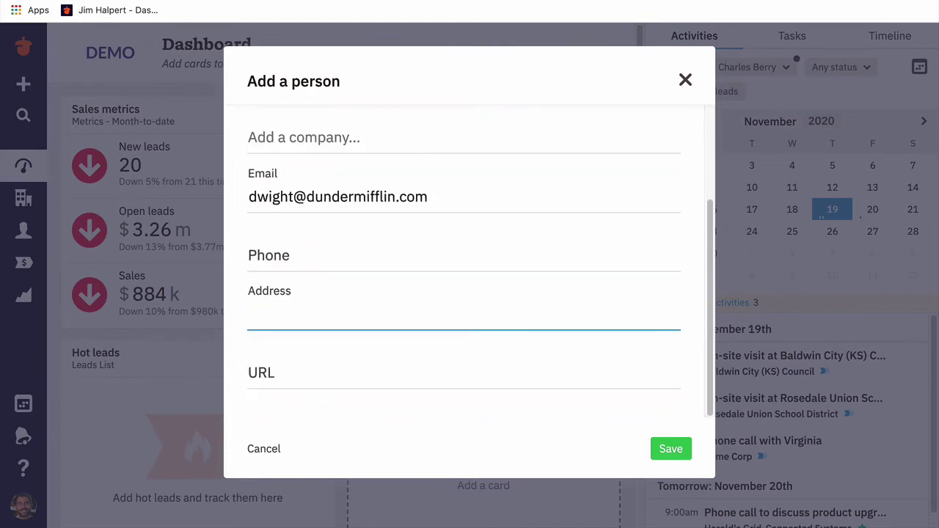
text(Scranton, PA)
- Link the new person to a newly created company, Dunder Mifflin
scroll(388, 127, up, 3)
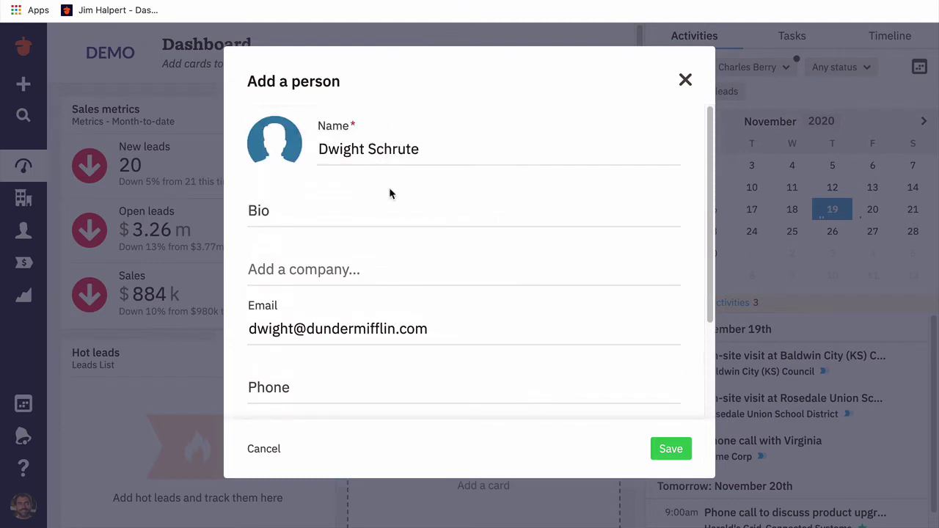
click(378, 281)
text(Dund)
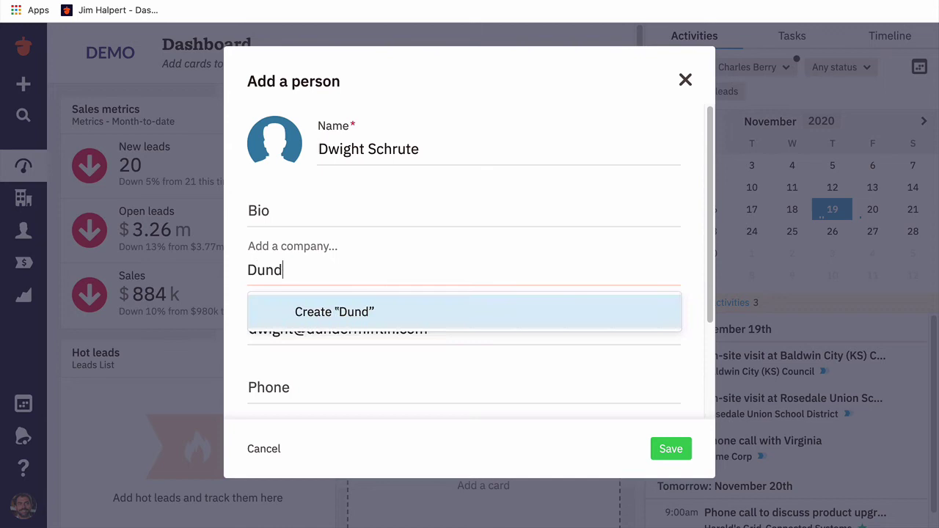
text(er Mifflin)
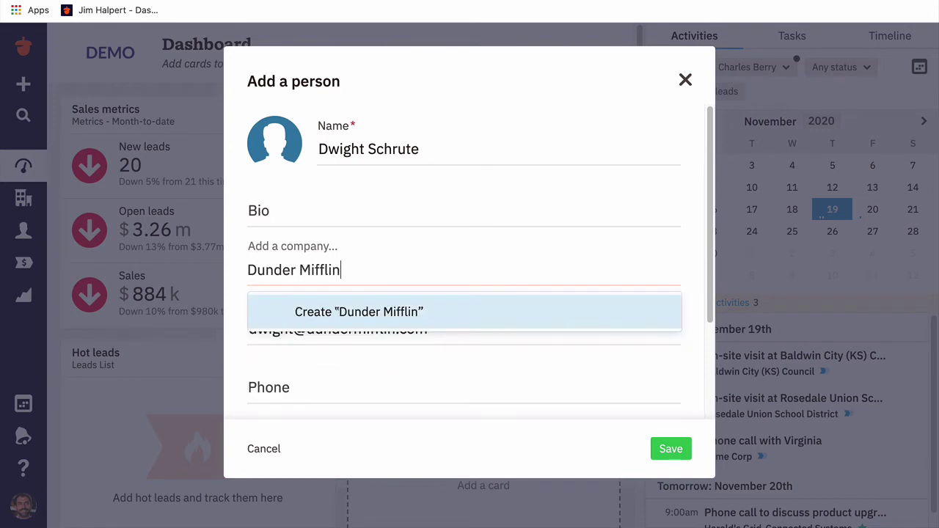
click(392, 317)
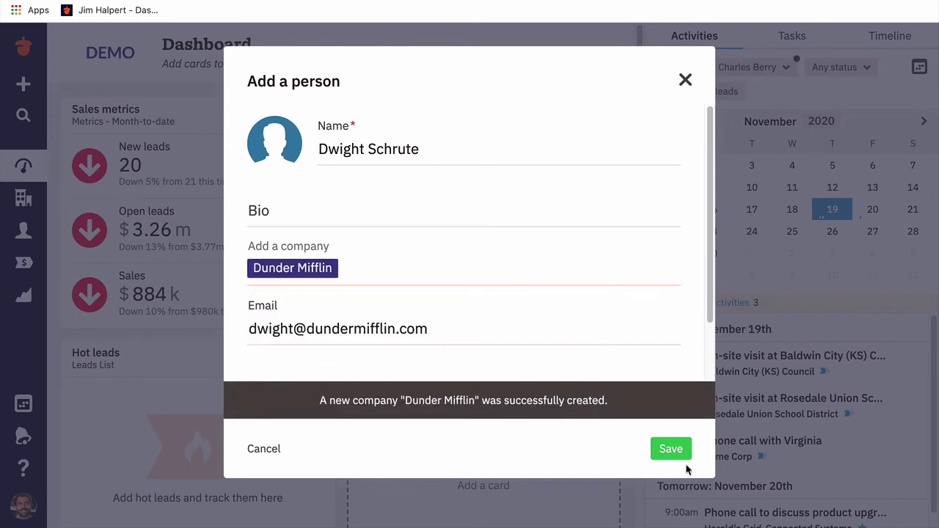
- Save the new person and give them the title 'Beet farmer'
click(671, 448)
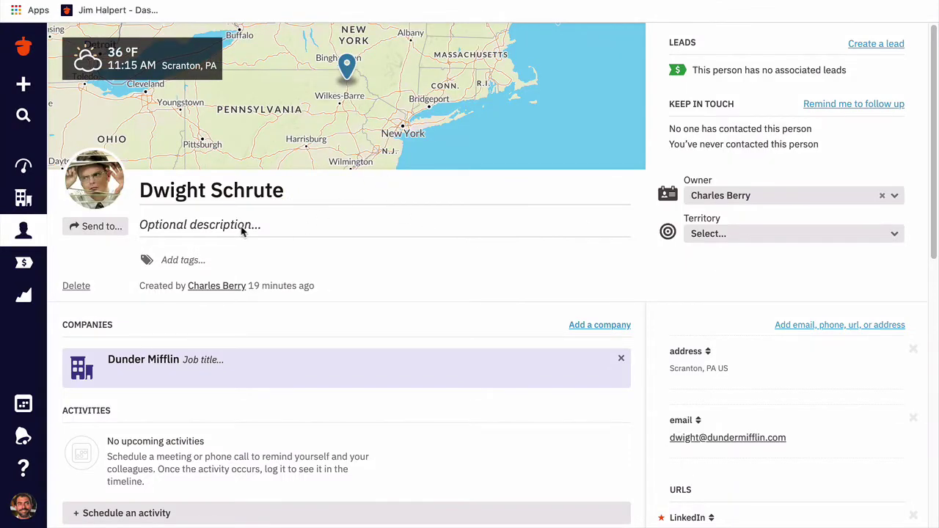
click(248, 228)
text(Beet )
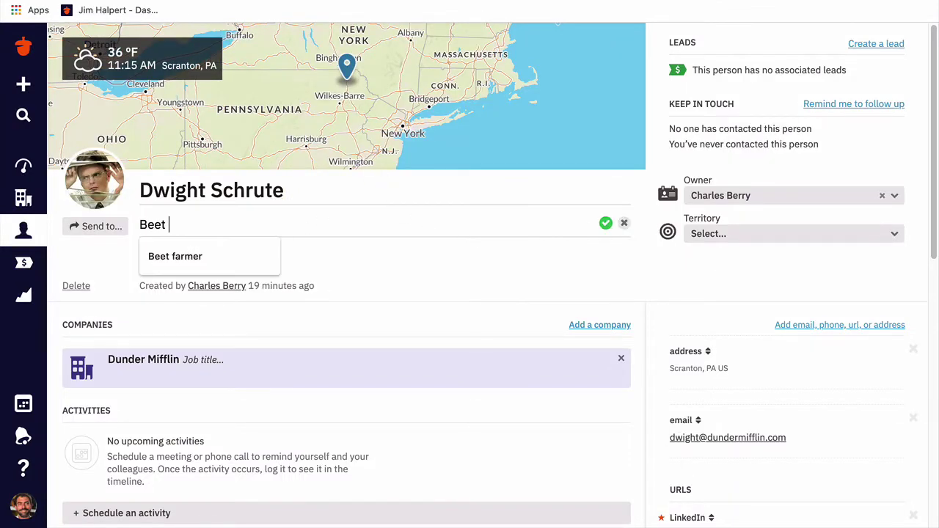
text(farmer)
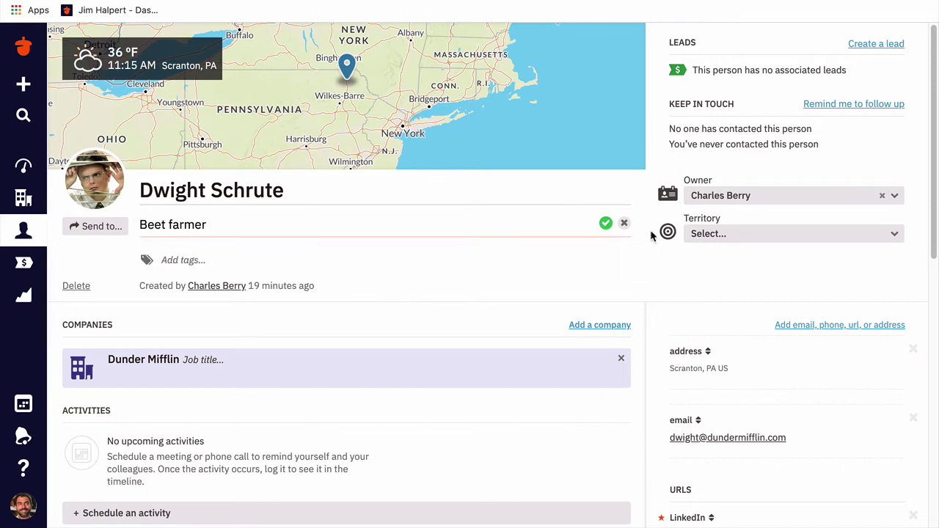
click(605, 223)
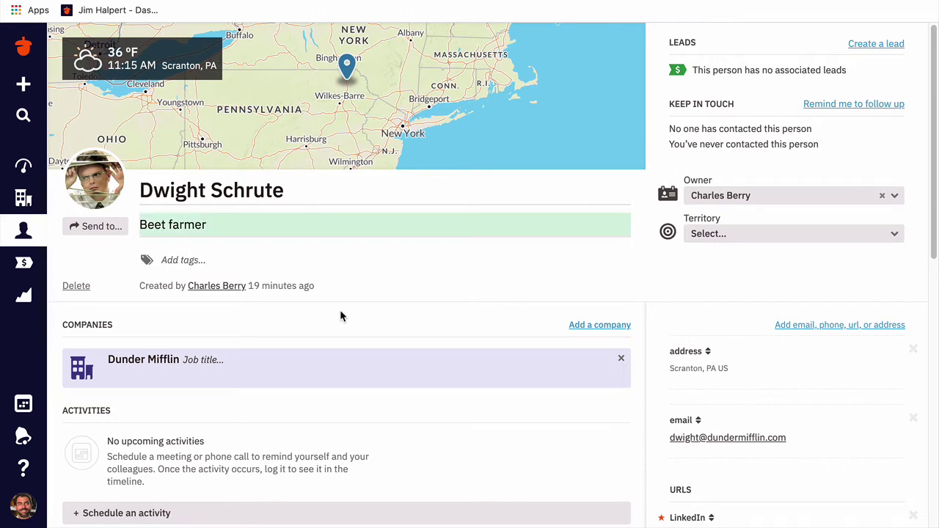
- Set the Dunder Mifflin job title to 'Assistant to the Regional Manager'
click(203, 360)
text(Assistant to)
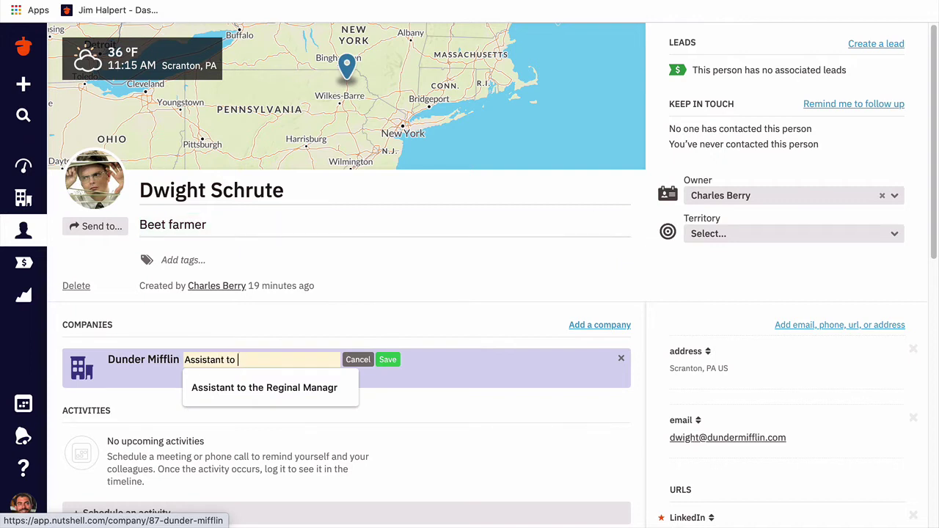
text( the Regional Manager)
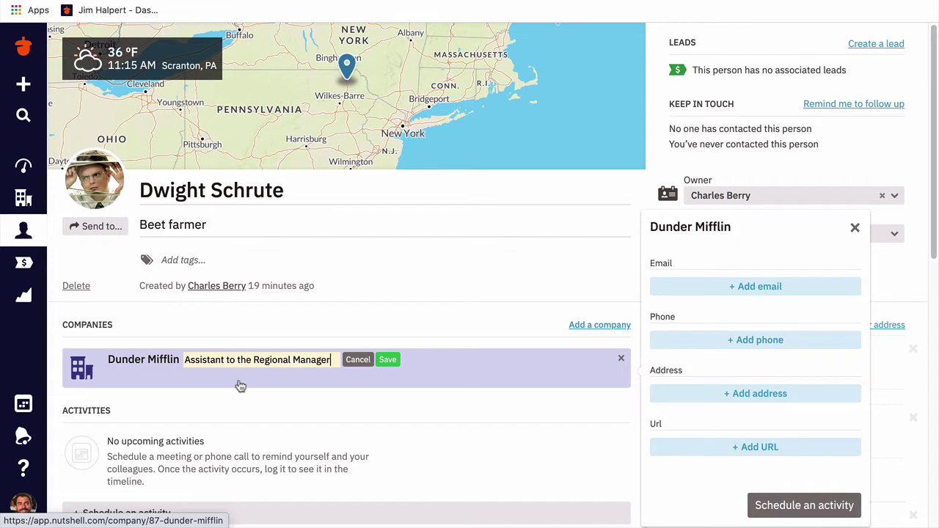
click(392, 363)
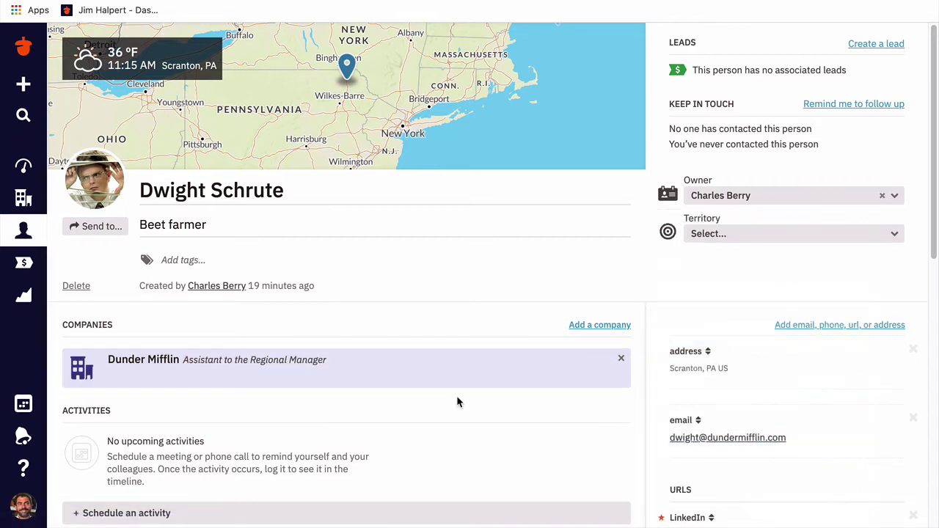
- Scroll the contact page and begin a new contact-info entry holding a second e-mail address
scroll(457, 400, down, 4)
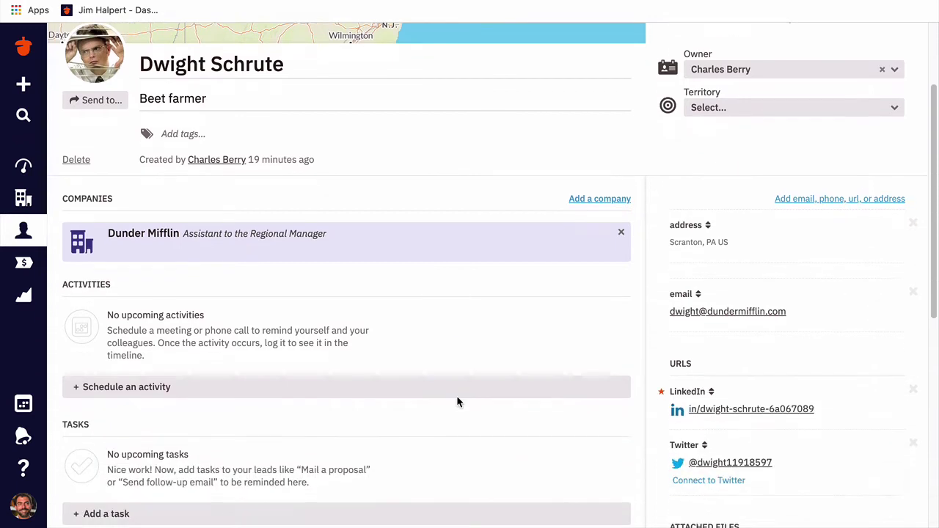
scroll(457, 396, down, 3)
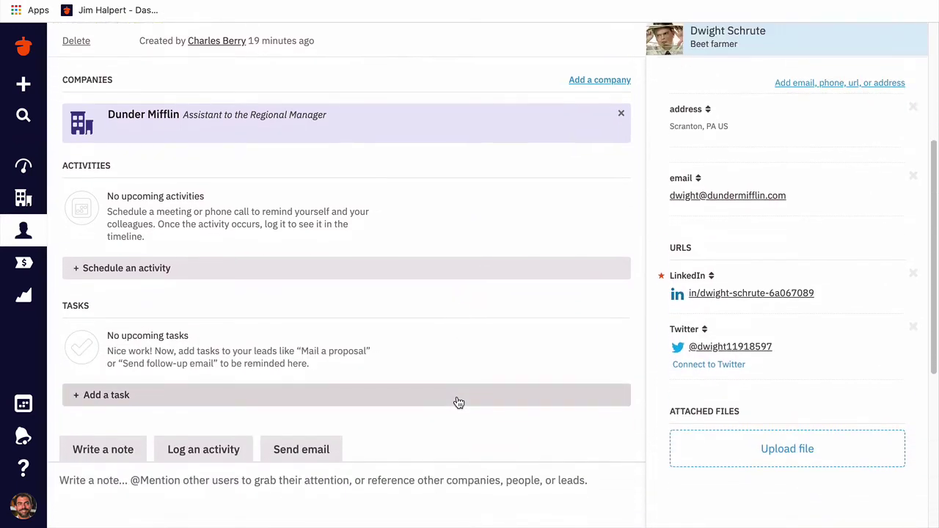
scroll(457, 400, down, 5)
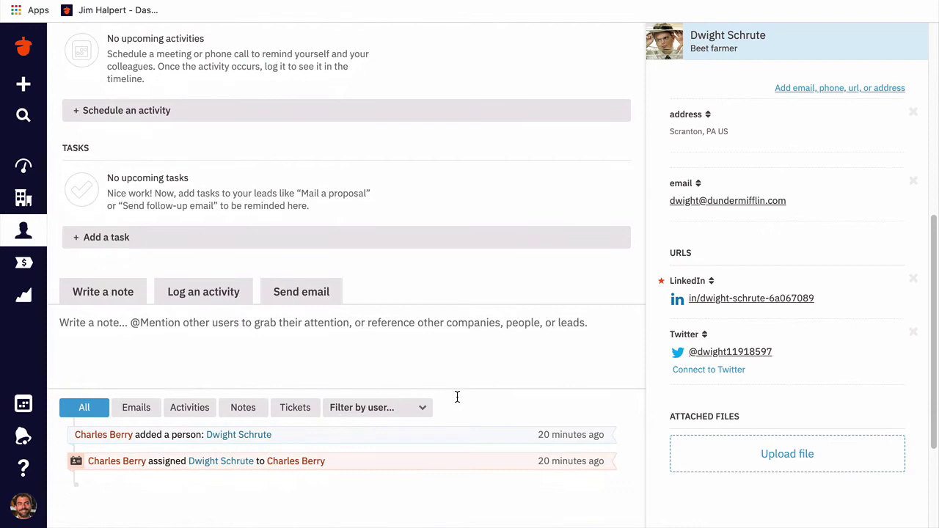
scroll(313, 451, down, 1)
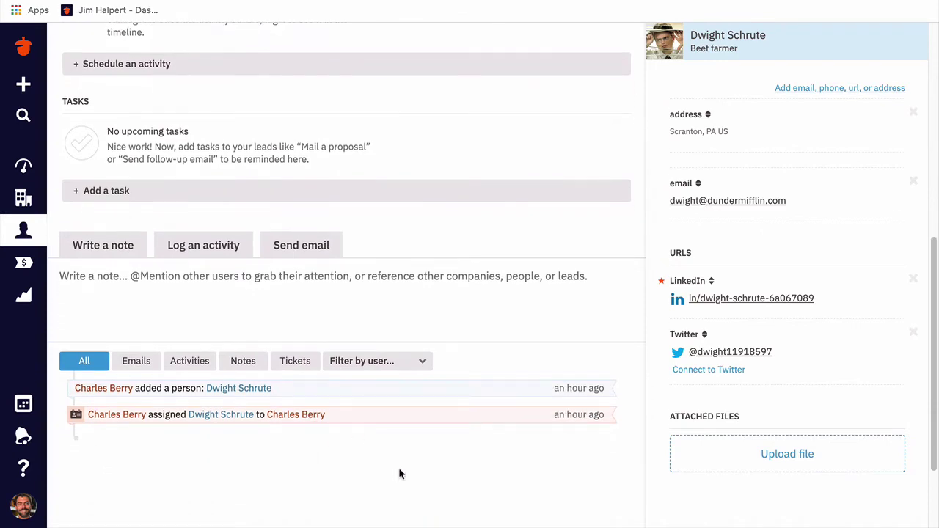
scroll(455, 403, up, 8)
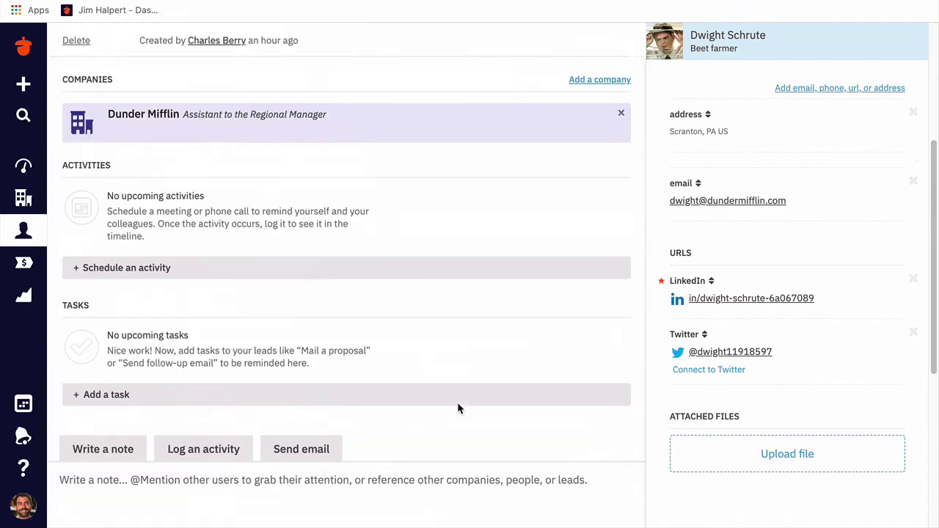
scroll(457, 409, up, 4)
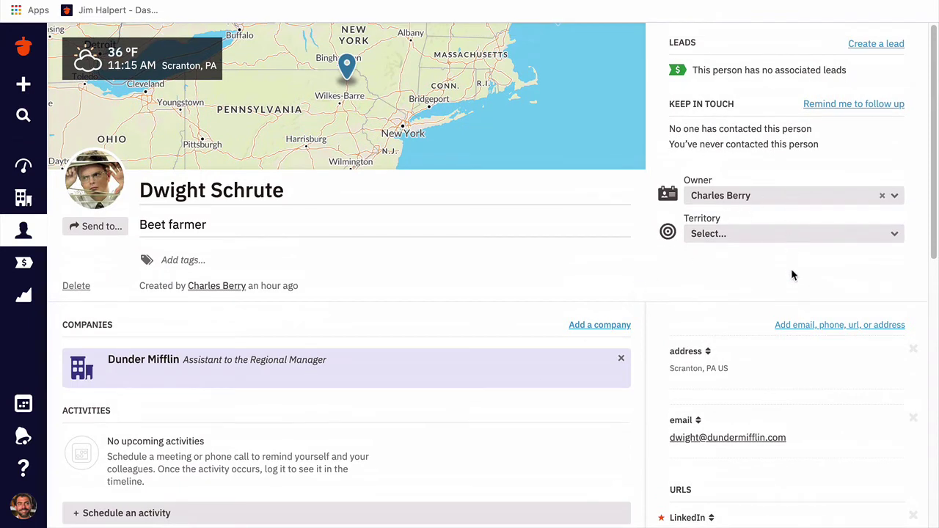
scroll(792, 272, down, 2)
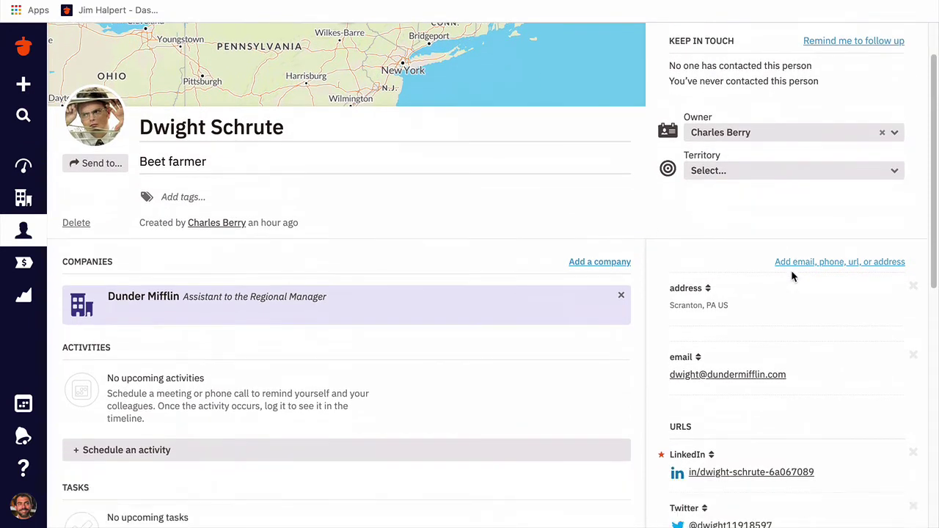
click(842, 269)
text(overlord@schrutefarms.)
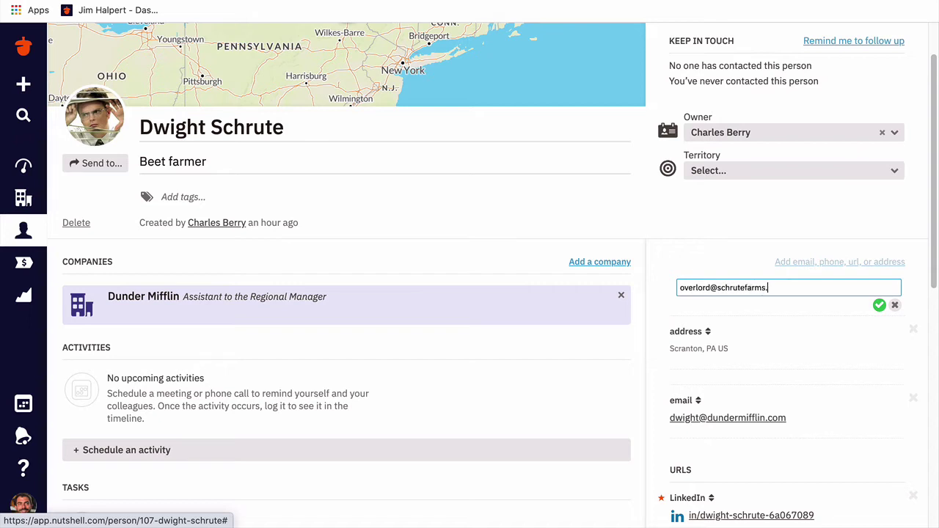
text(com)
- Save the second e-mail address and scroll down the contact record
click(879, 305)
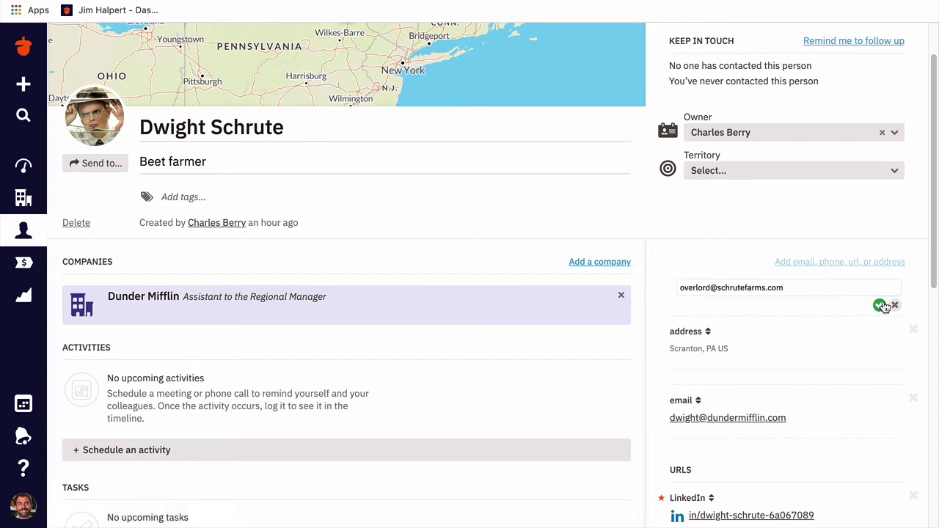
scroll(876, 326, down, 1)
scroll(876, 330, down, 3)
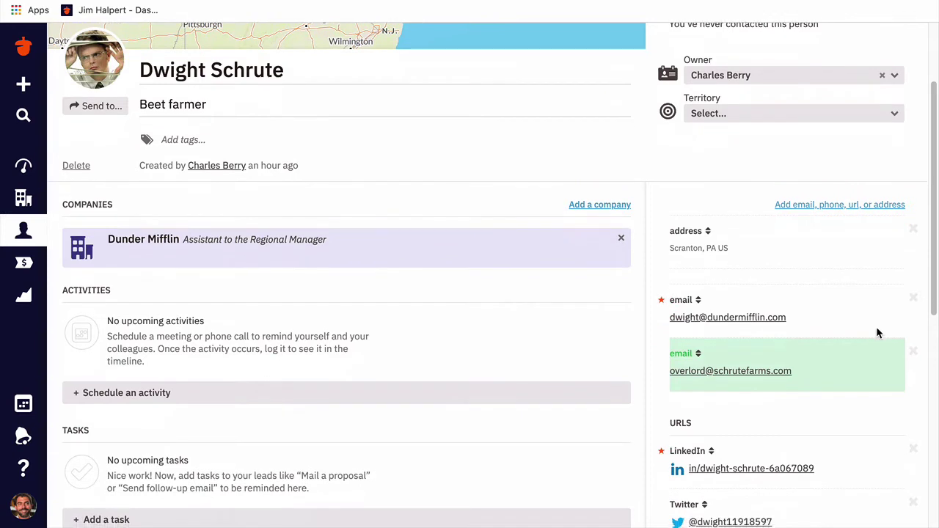
scroll(876, 326, down, 1)
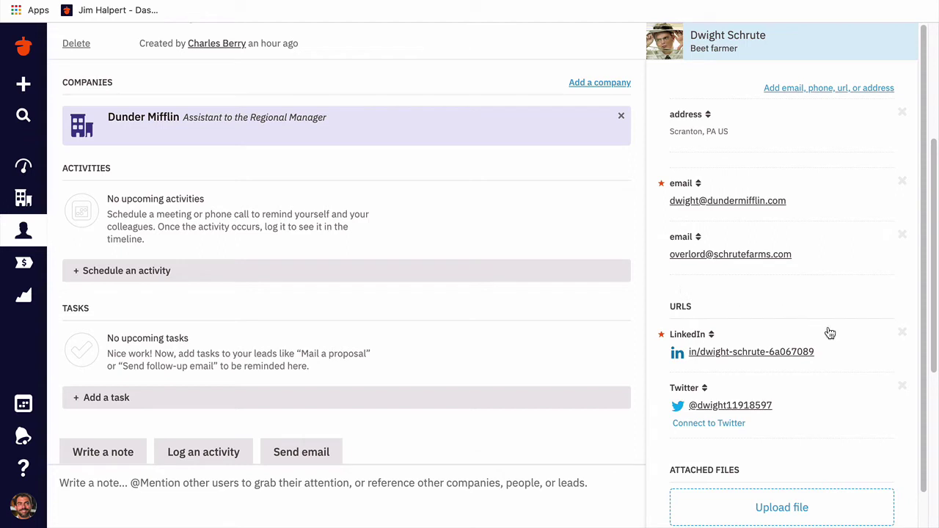
scroll(857, 377, down, 1)
scroll(856, 378, down, 1)
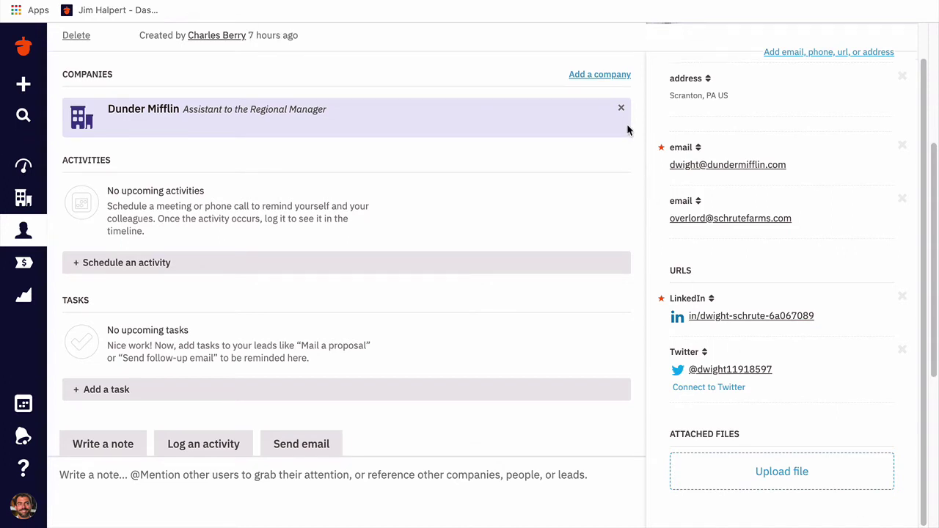
- Link a newly created company, Schrute Farms, to the contact
click(600, 75)
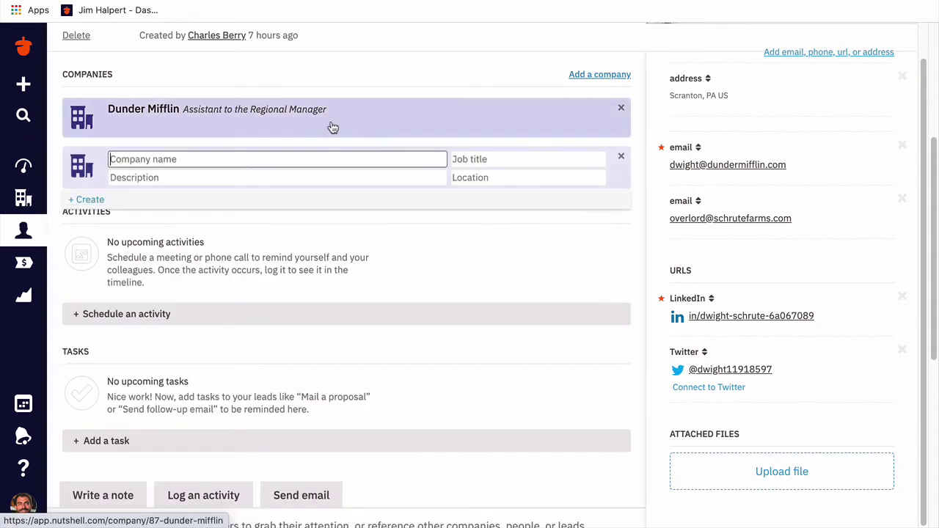
text(Schru)
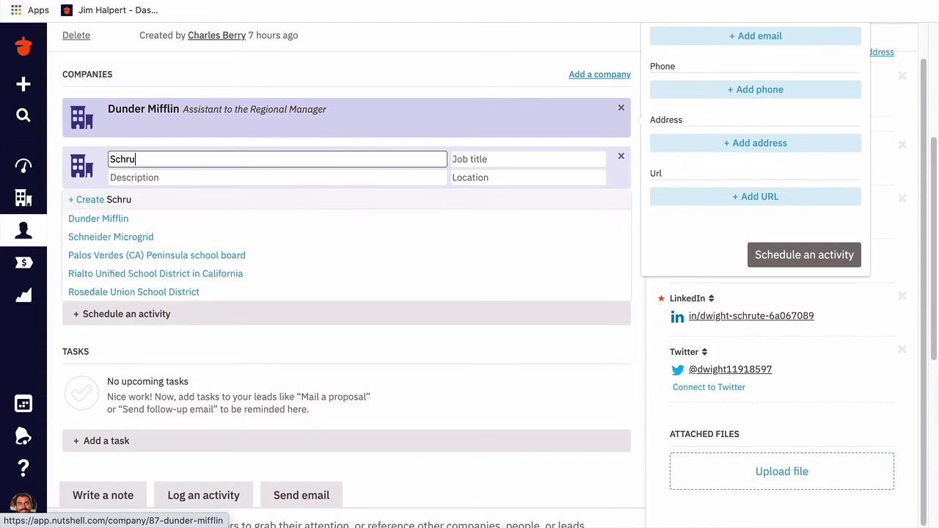
text(te Farms)
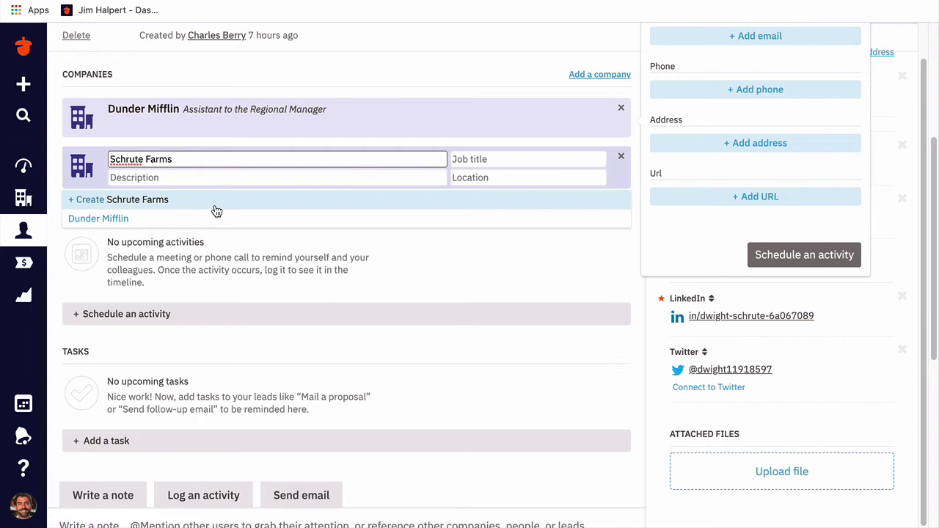
click(217, 201)
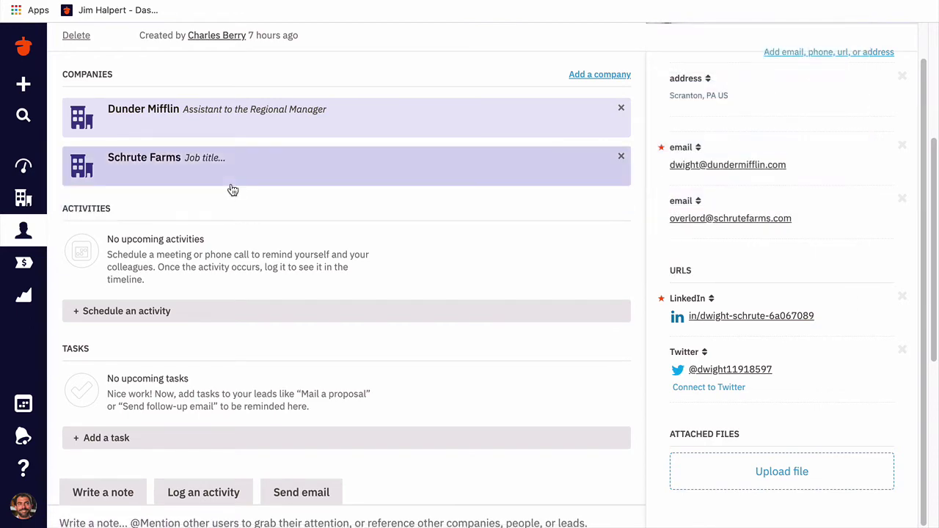
click(23, 84)
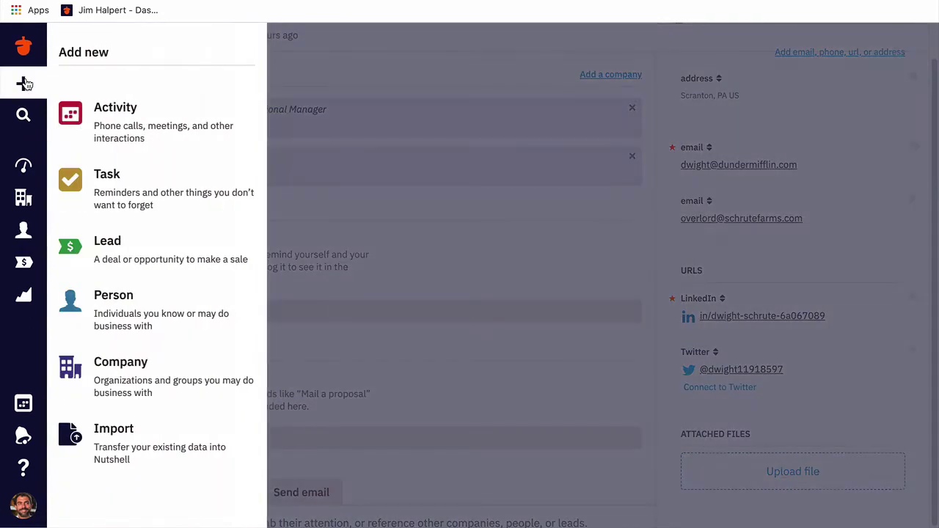
- Create the company Char-cutes! at Detroit, MI with a newly created contact person linked
click(172, 371)
text(Char-cutes!)
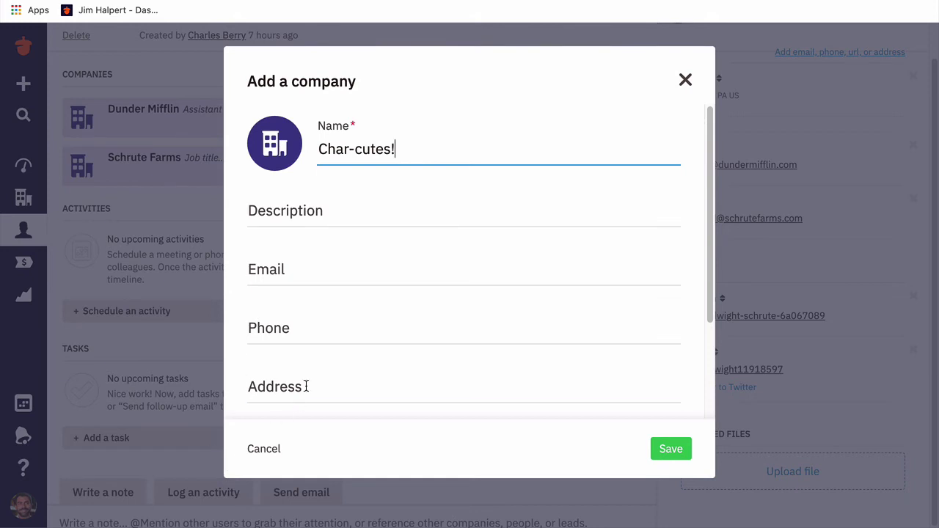
click(306, 385)
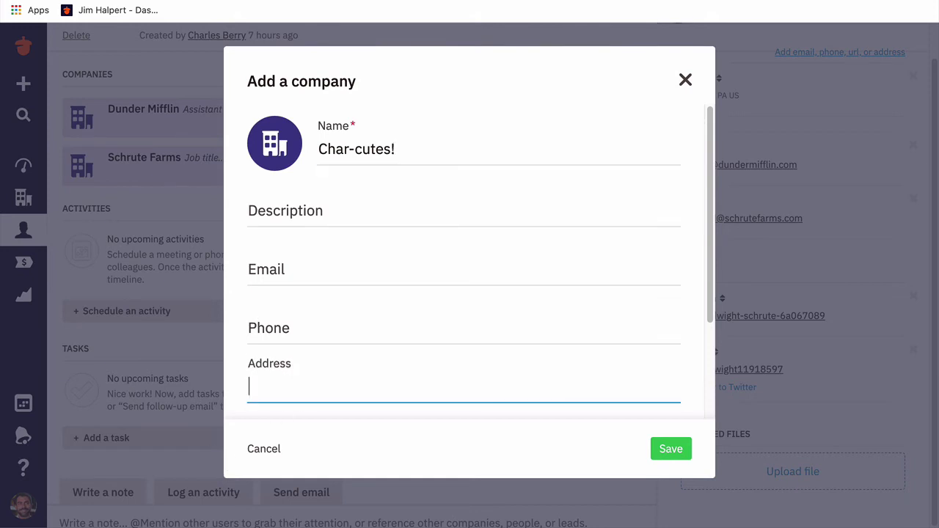
text(Detroit, MI)
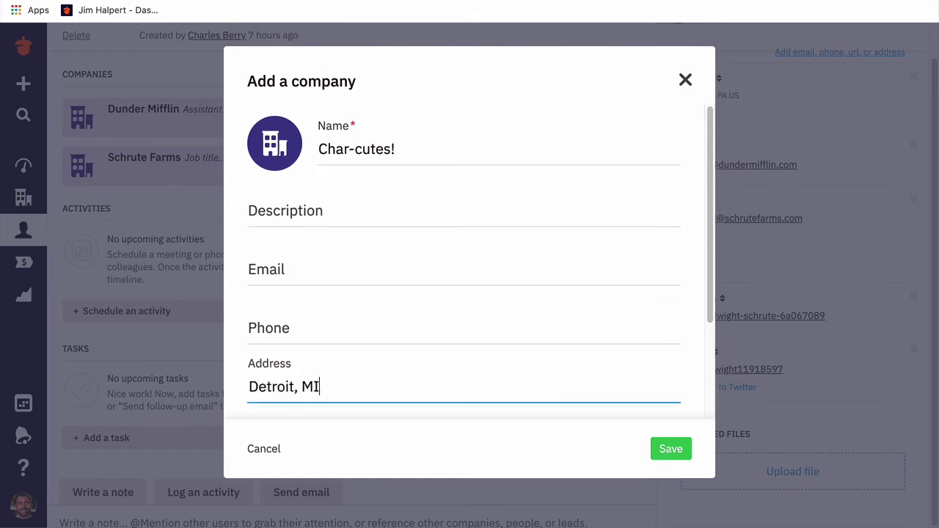
scroll(379, 355, down, 3)
click(342, 318)
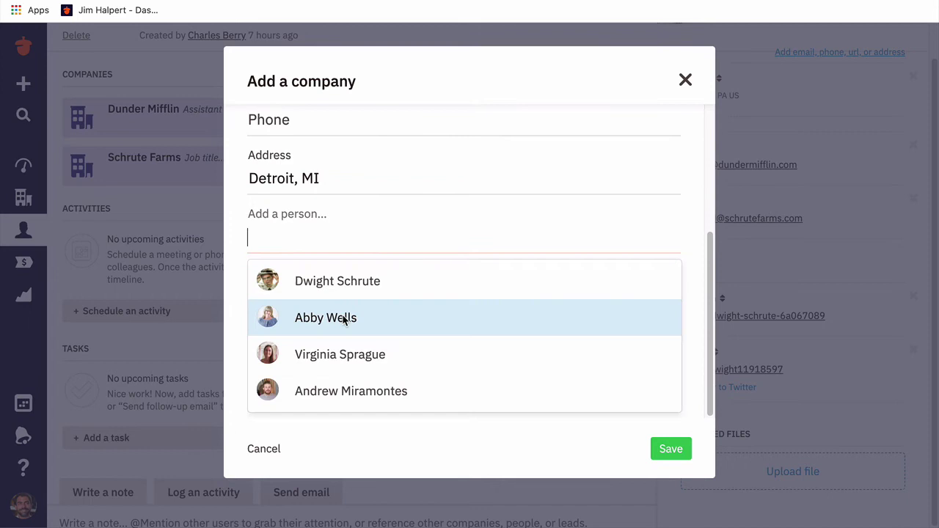
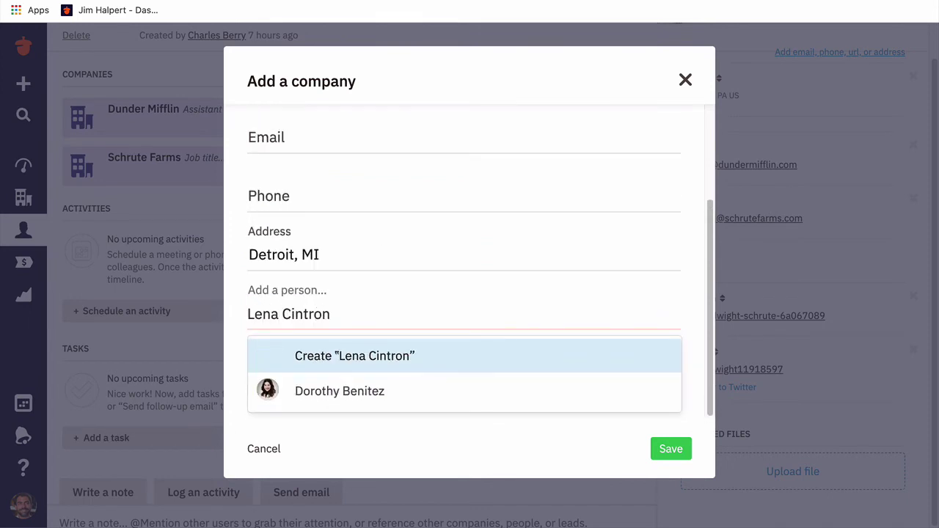
click(390, 356)
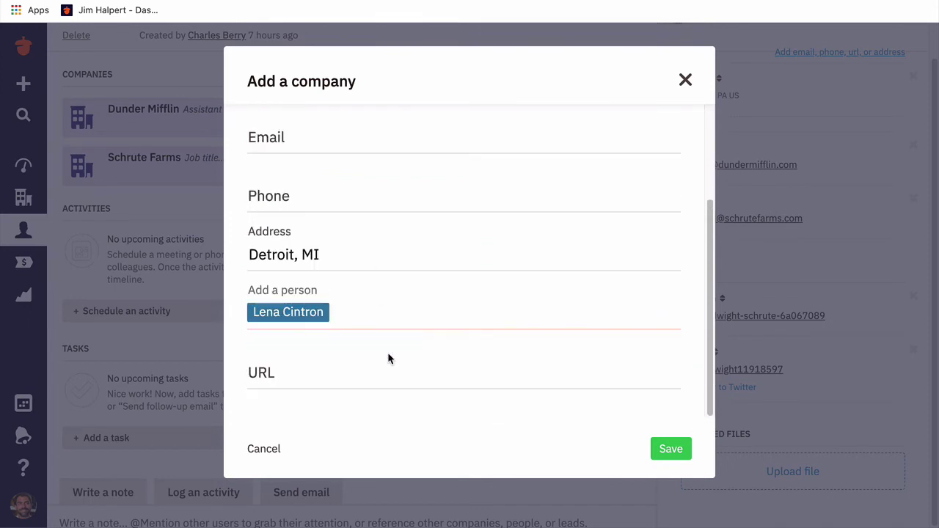
click(685, 456)
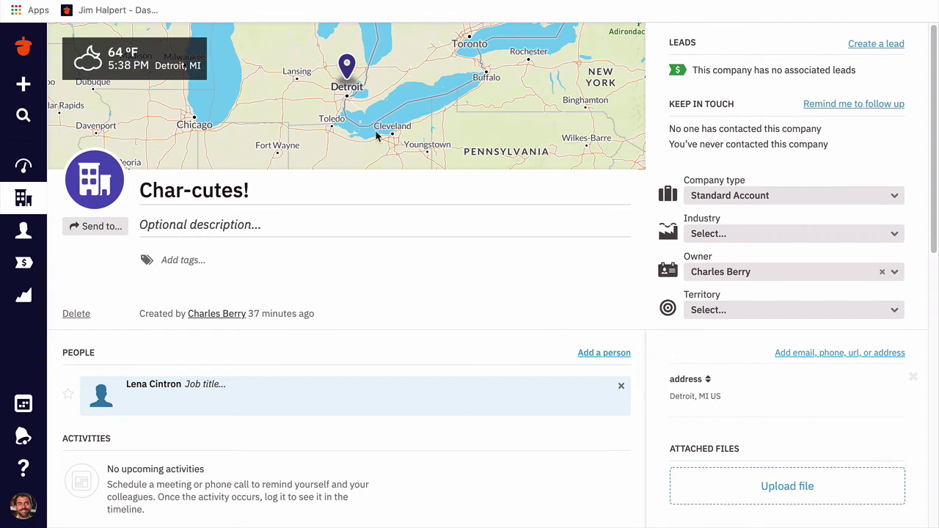
- Give Char-cutes! the description 'New catering business, local!' and review the company page
click(312, 225)
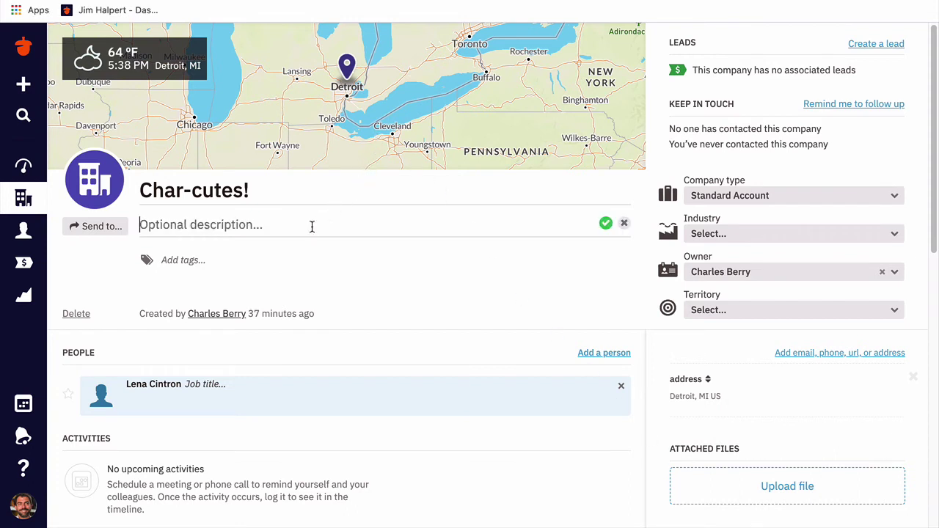
text(New catering b)
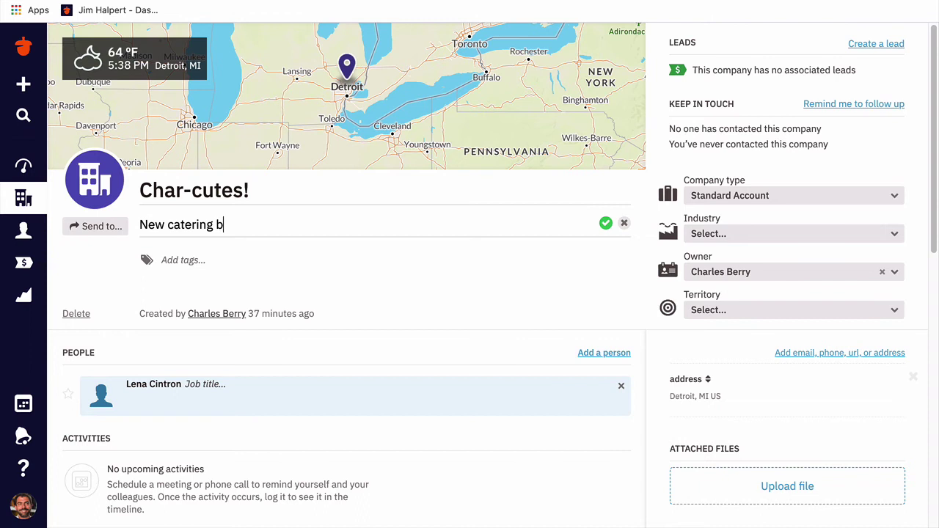
text(usiness, local!)
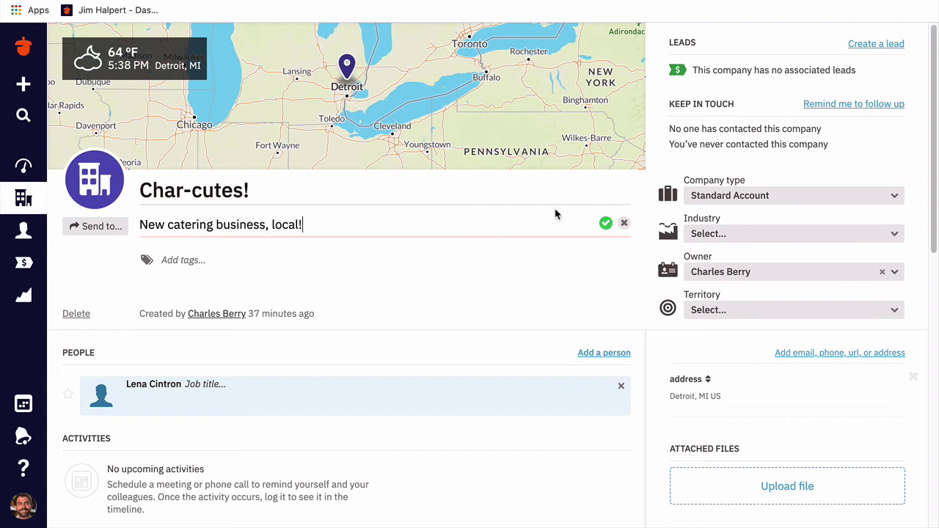
click(605, 223)
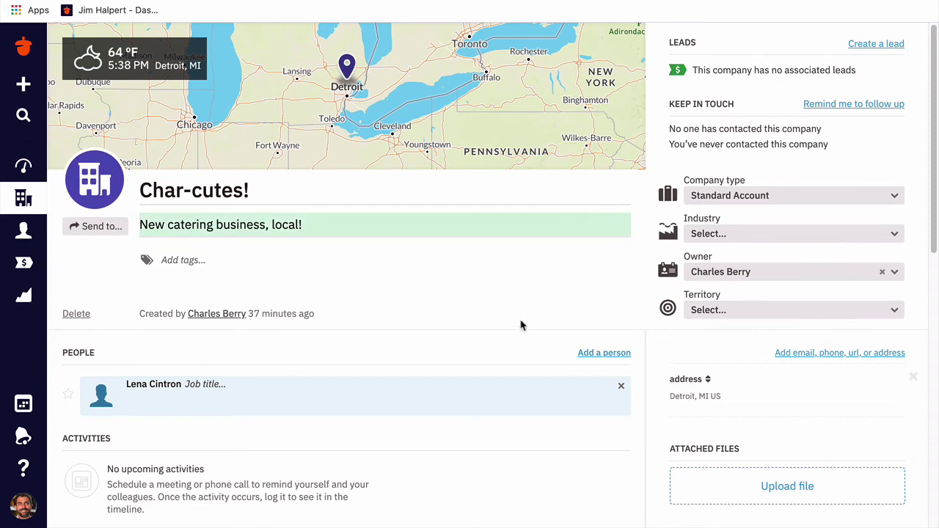
scroll(516, 330, down, 2)
mouse_move(517, 337)
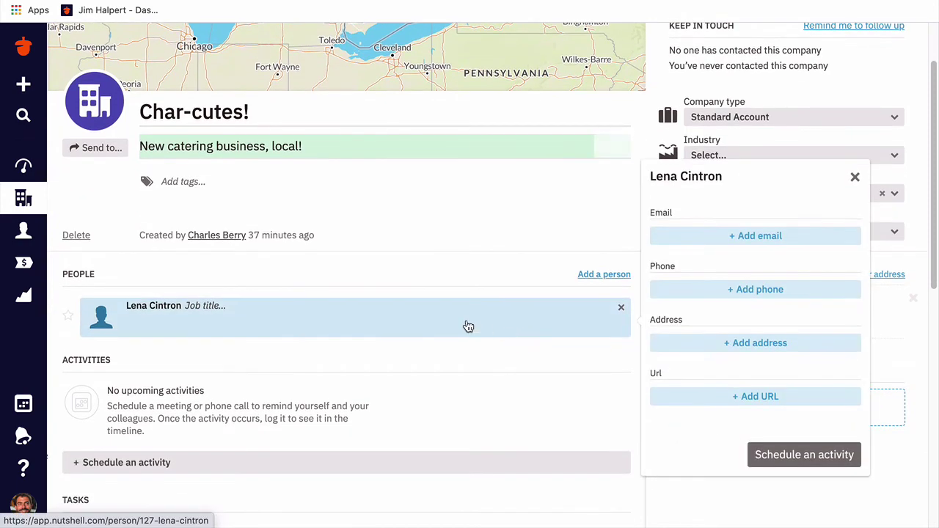
scroll(455, 361, down, 3)
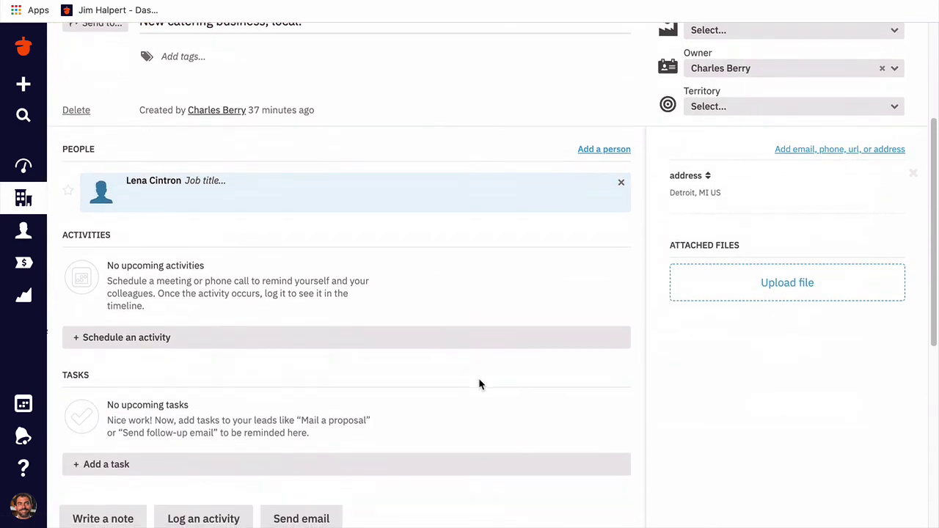
scroll(478, 378, down, 6)
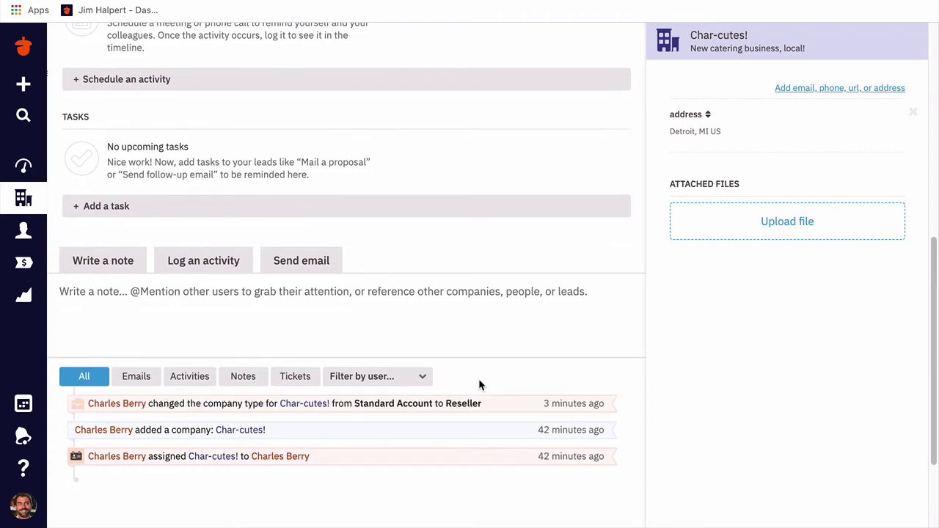
scroll(478, 379, up, 10)
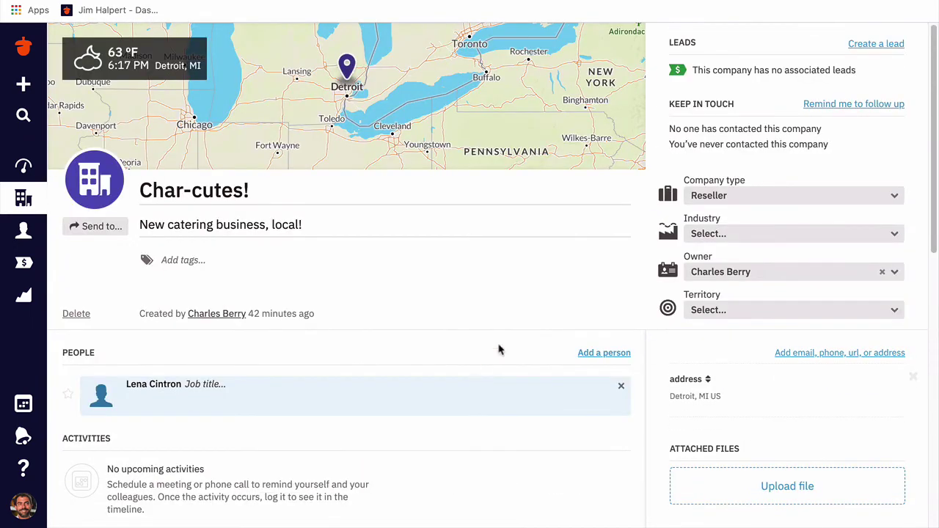
click(895, 198)
click(896, 200)
click(894, 234)
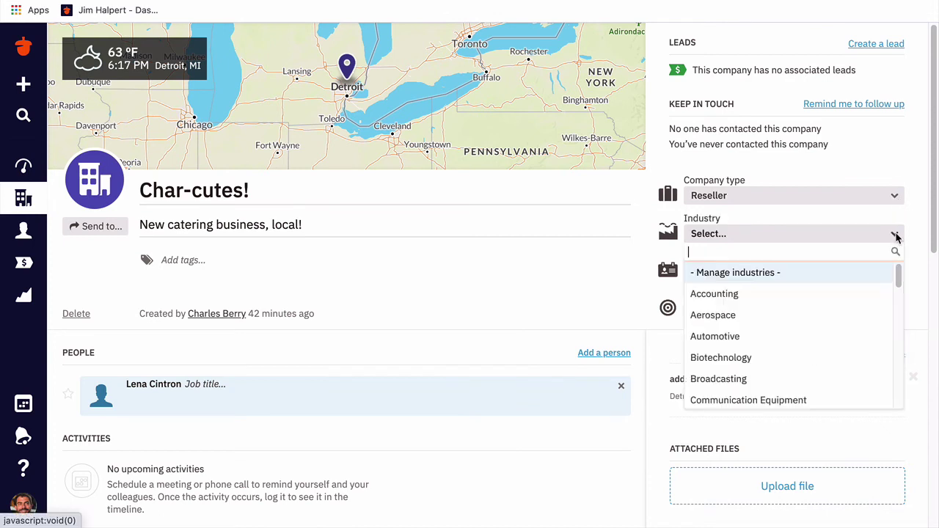
click(896, 236)
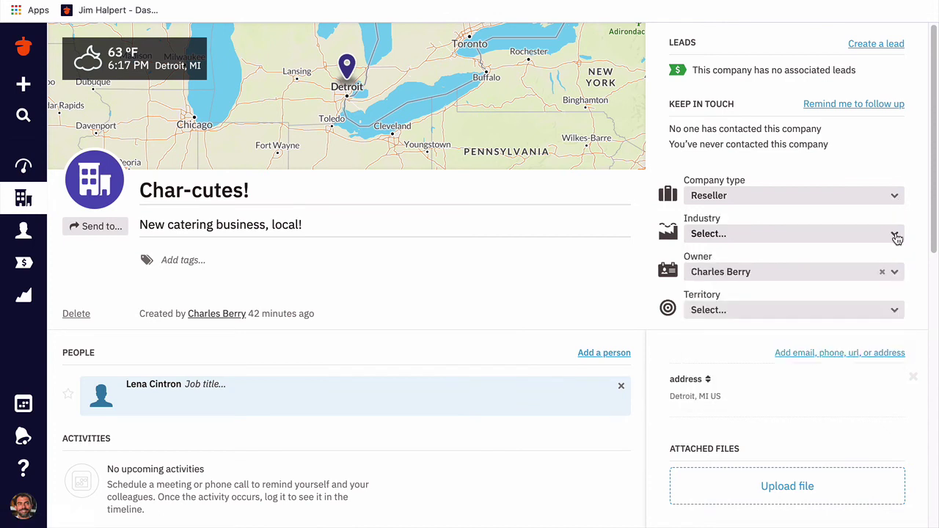
click(894, 311)
click(897, 314)
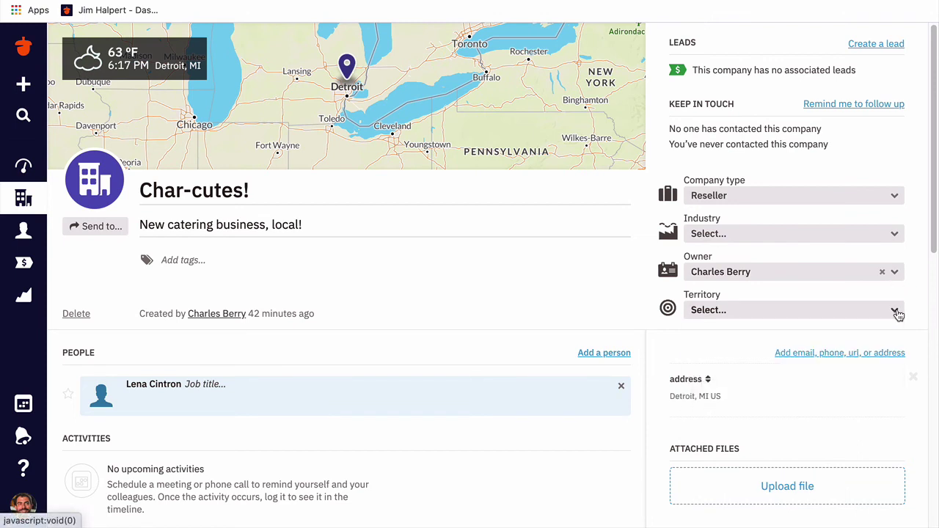
scroll(913, 349, down, 1)
scroll(913, 349, down, 5)
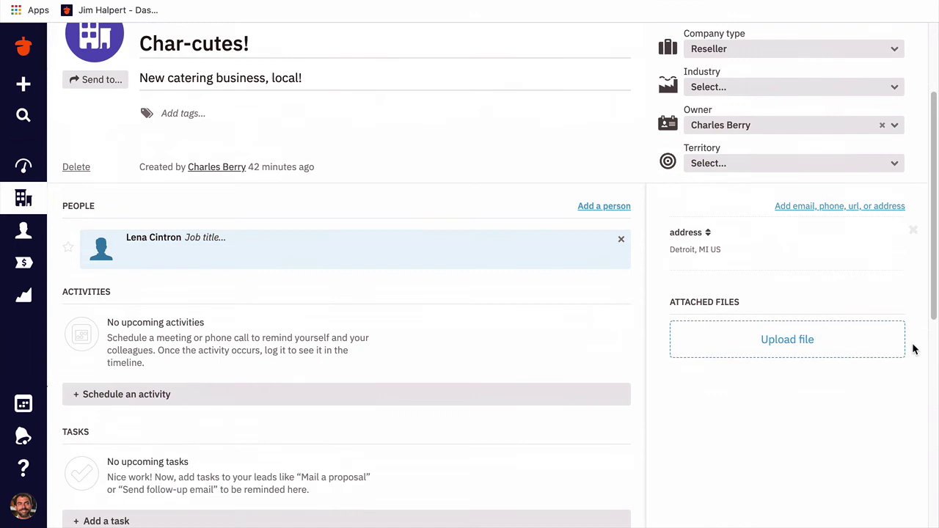
scroll(913, 349, down, 1)
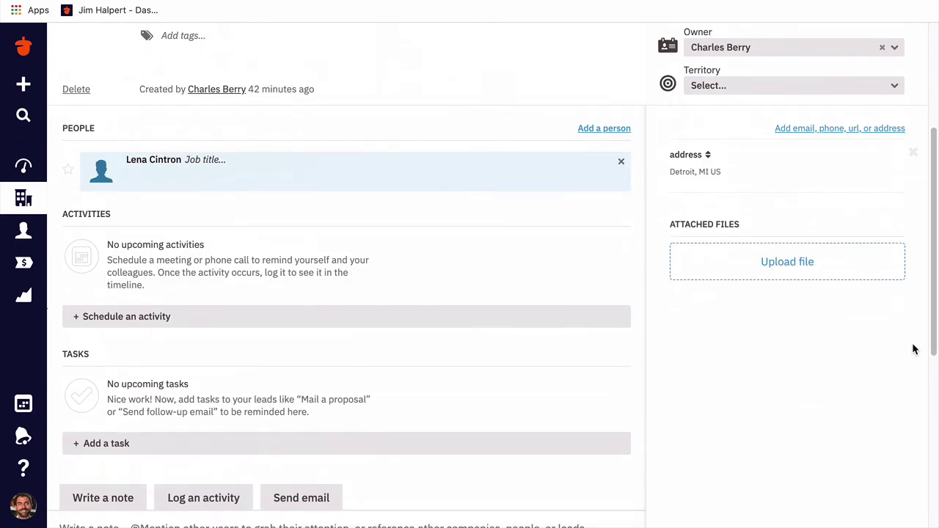
scroll(913, 349, down, 1)
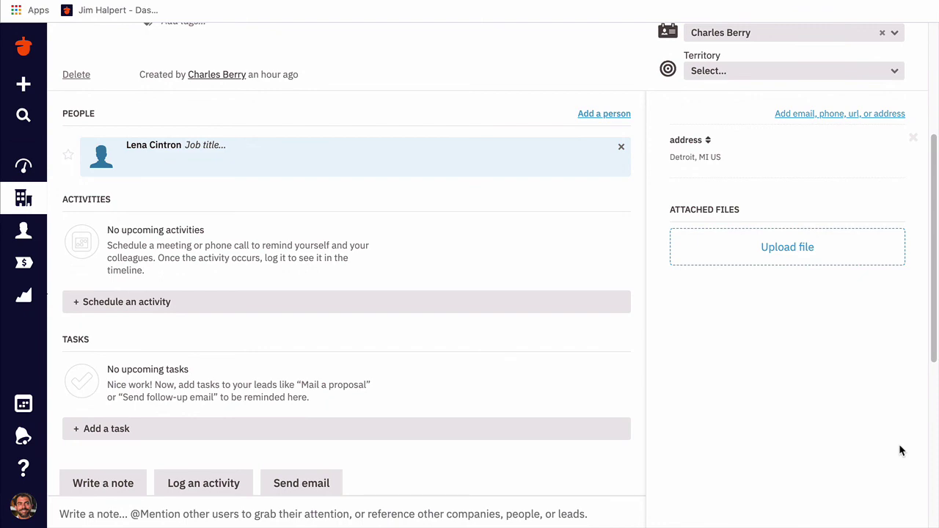
- Start a lead for Char-cutes!, then show the Saved lists with All people and All leads
scroll(900, 451, up, 3)
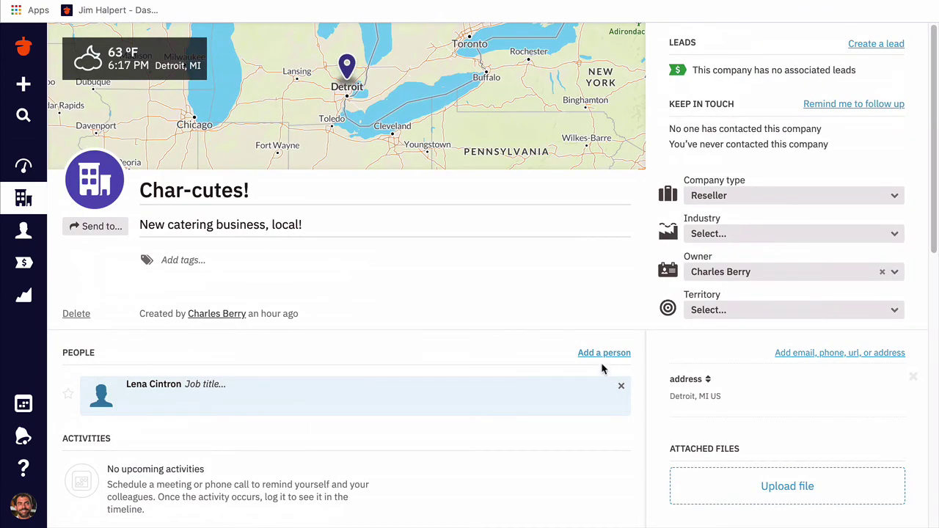
click(884, 46)
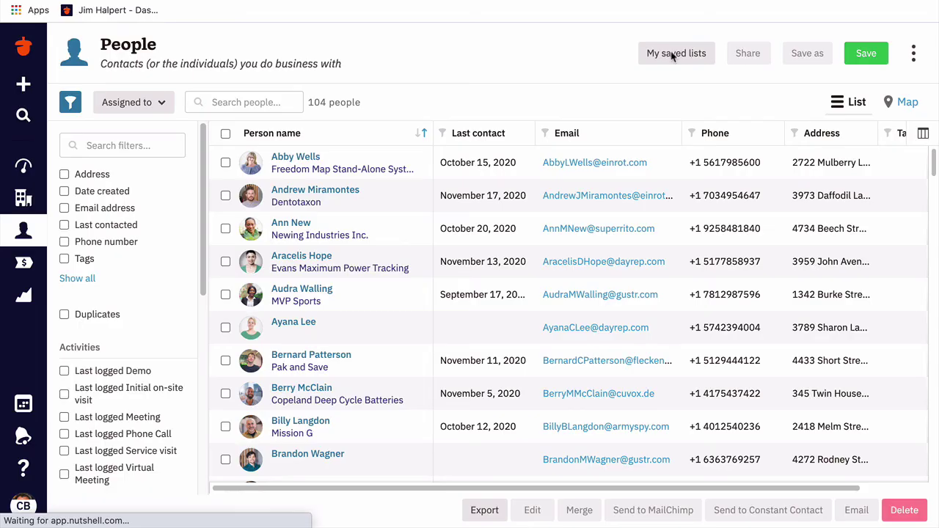
click(671, 54)
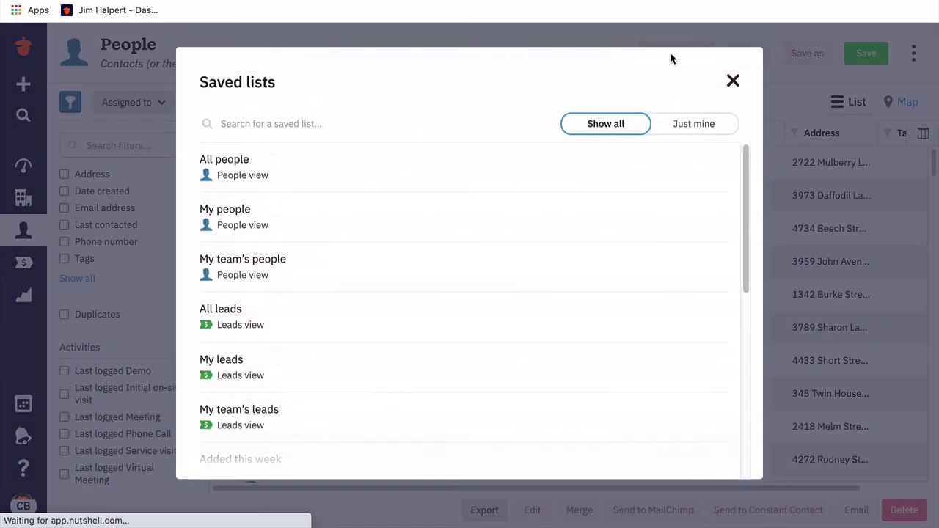